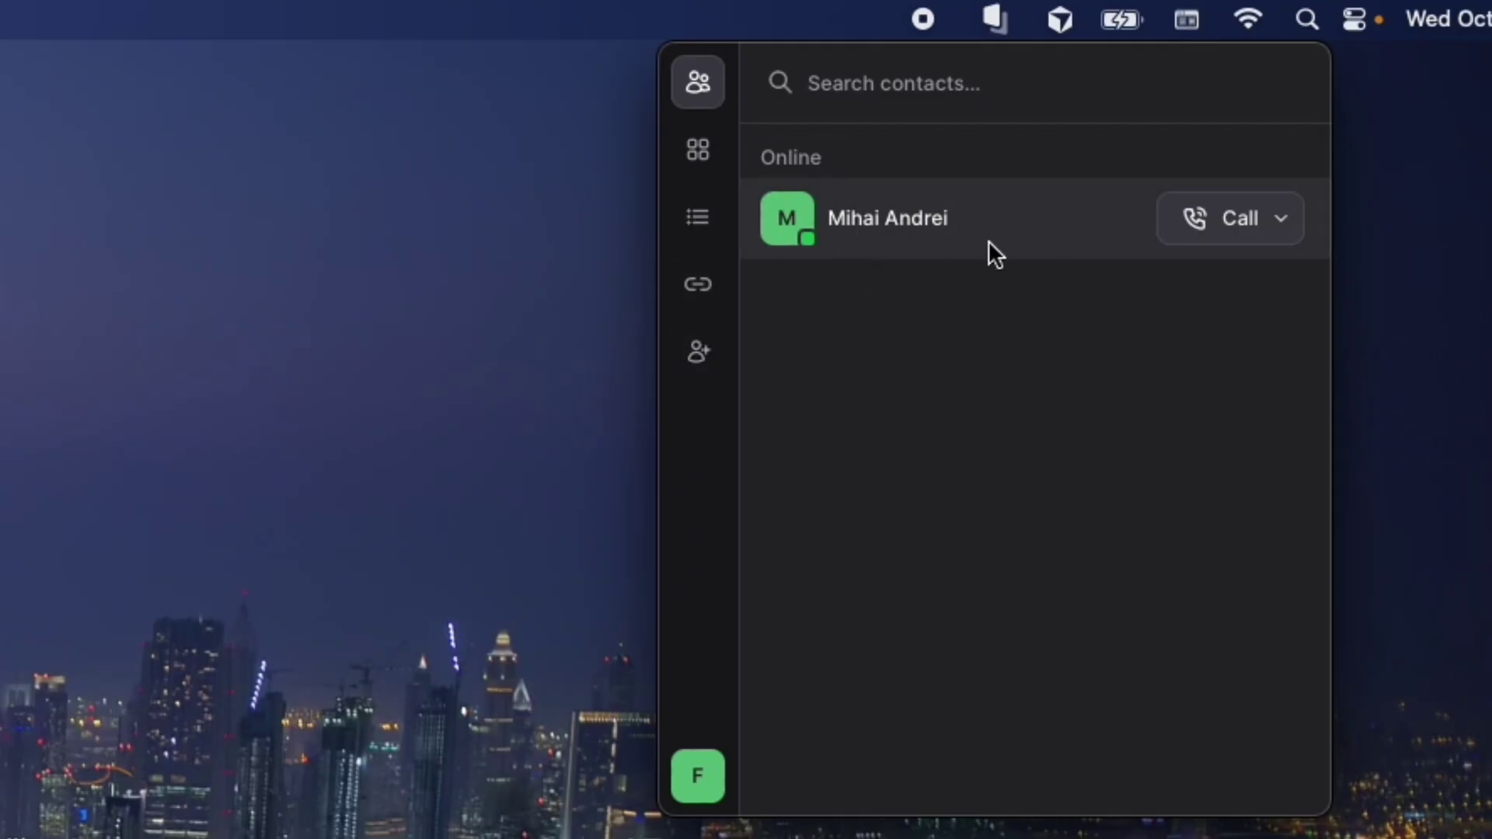
Step: Call the online teammate and dismiss the call details to view their shared editor
{"action": "left_click", "coordinate": [1244, 222]}
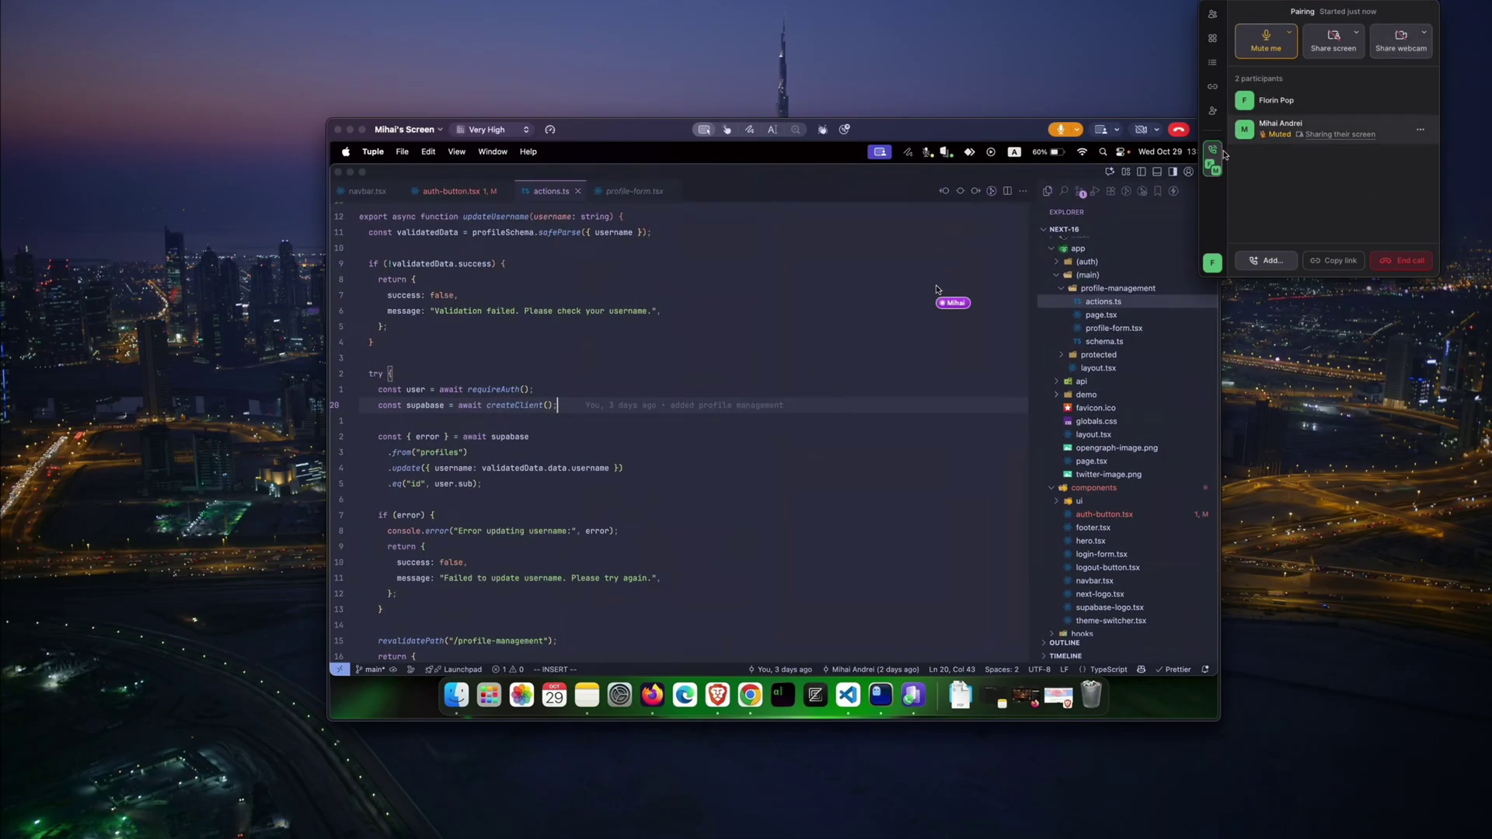
{"action": "left_click", "coordinate": [999, 174]}
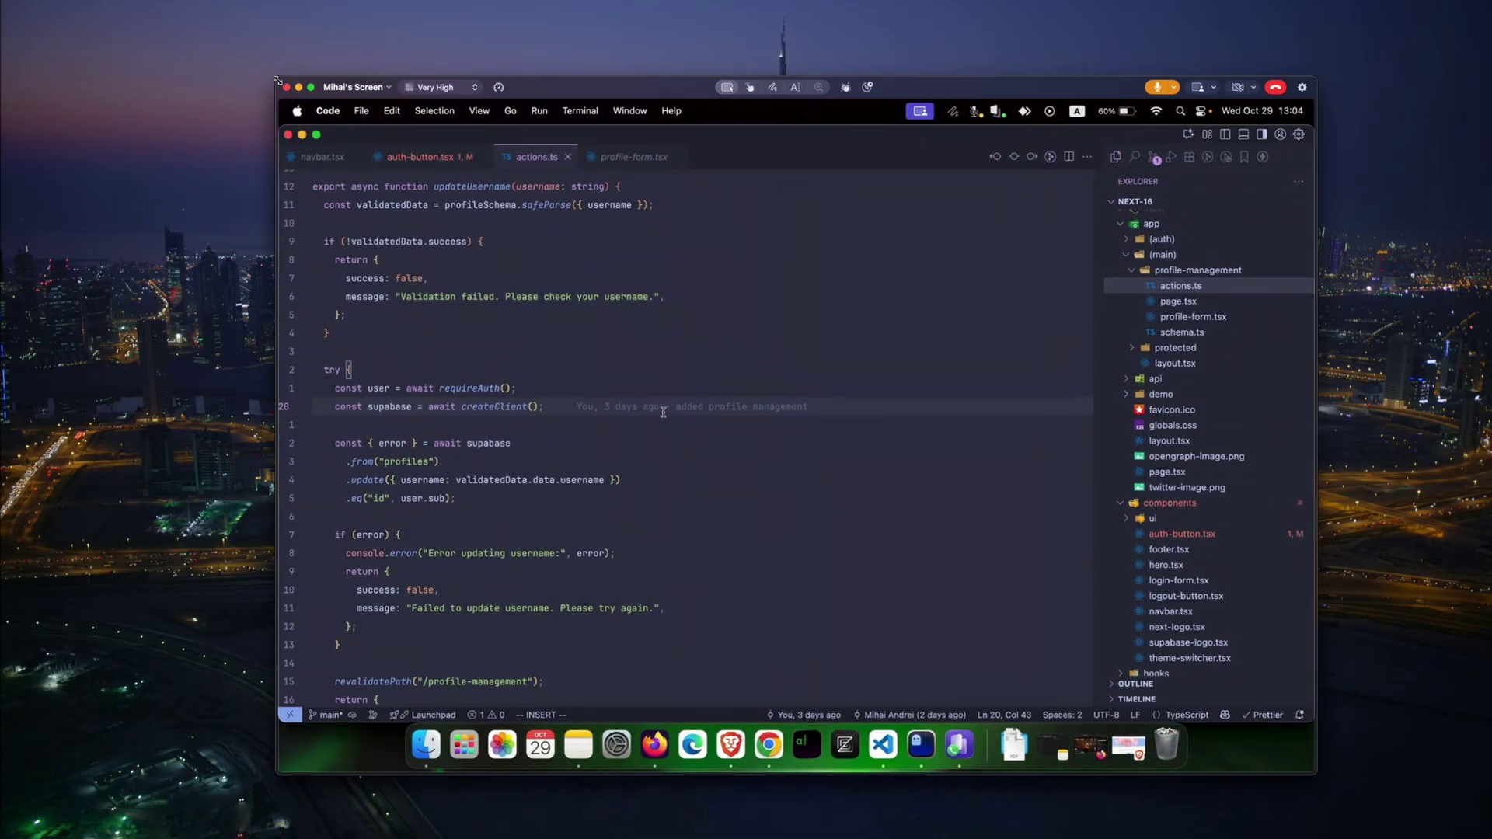
Step: Enlarge the shared screen, open page.tsx from profile-management, and bring up the reactions list
{"action": "left_click_drag", "start_coordinate": [277, 79], "coordinate": [225, 56]}
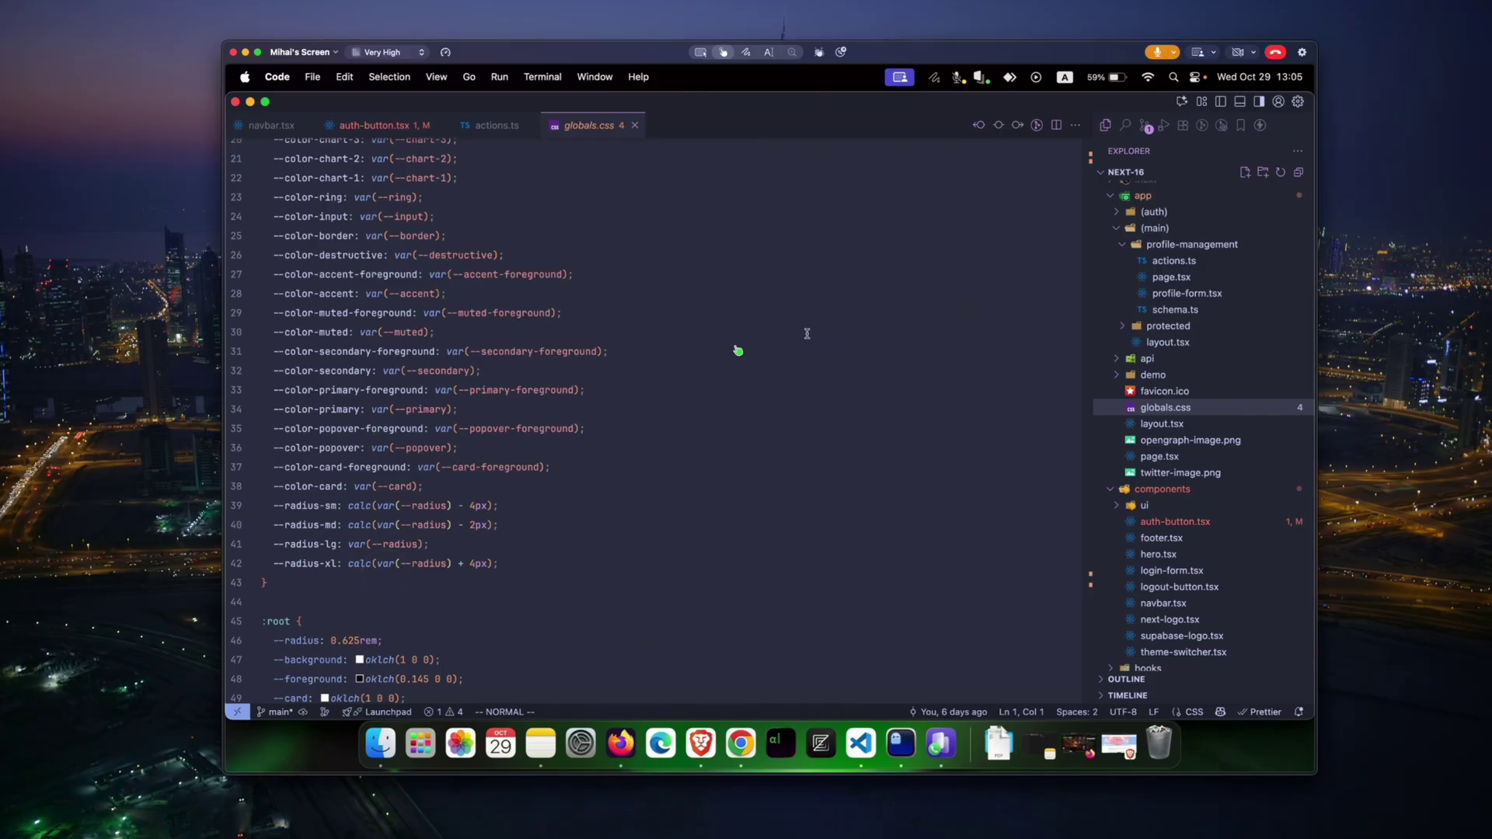
{"action": "left_click", "coordinate": [1172, 277]}
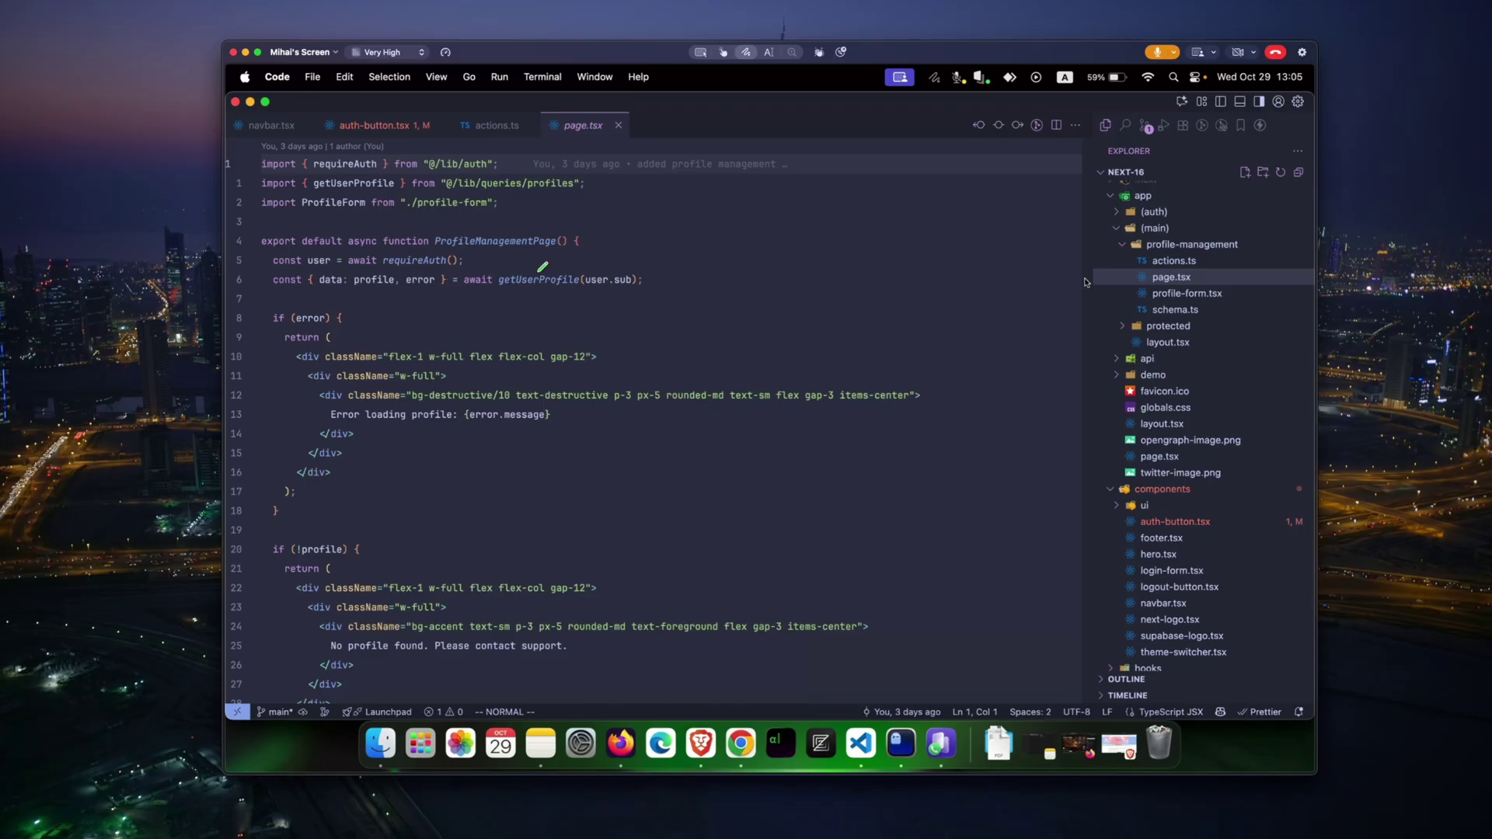
{"action": "scroll", "coordinate": [871, 359], "scroll_direction": "down", "scroll_amount": 1}
{"action": "scroll", "coordinate": [871, 357], "scroll_direction": "down", "scroll_amount": 2}
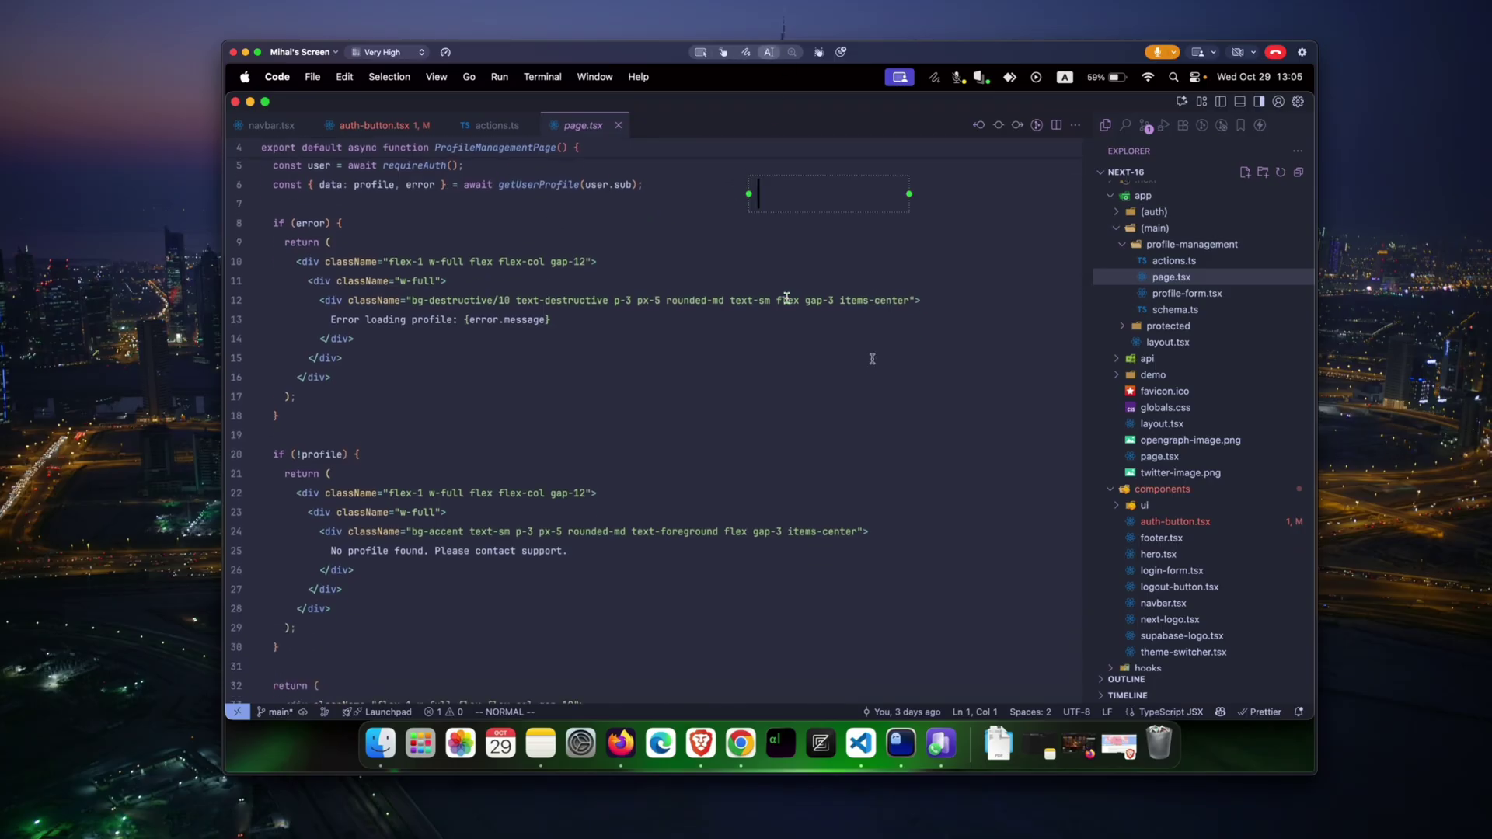
{"action": "scroll", "coordinate": [871, 358], "scroll_direction": "down", "scroll_amount": 1}
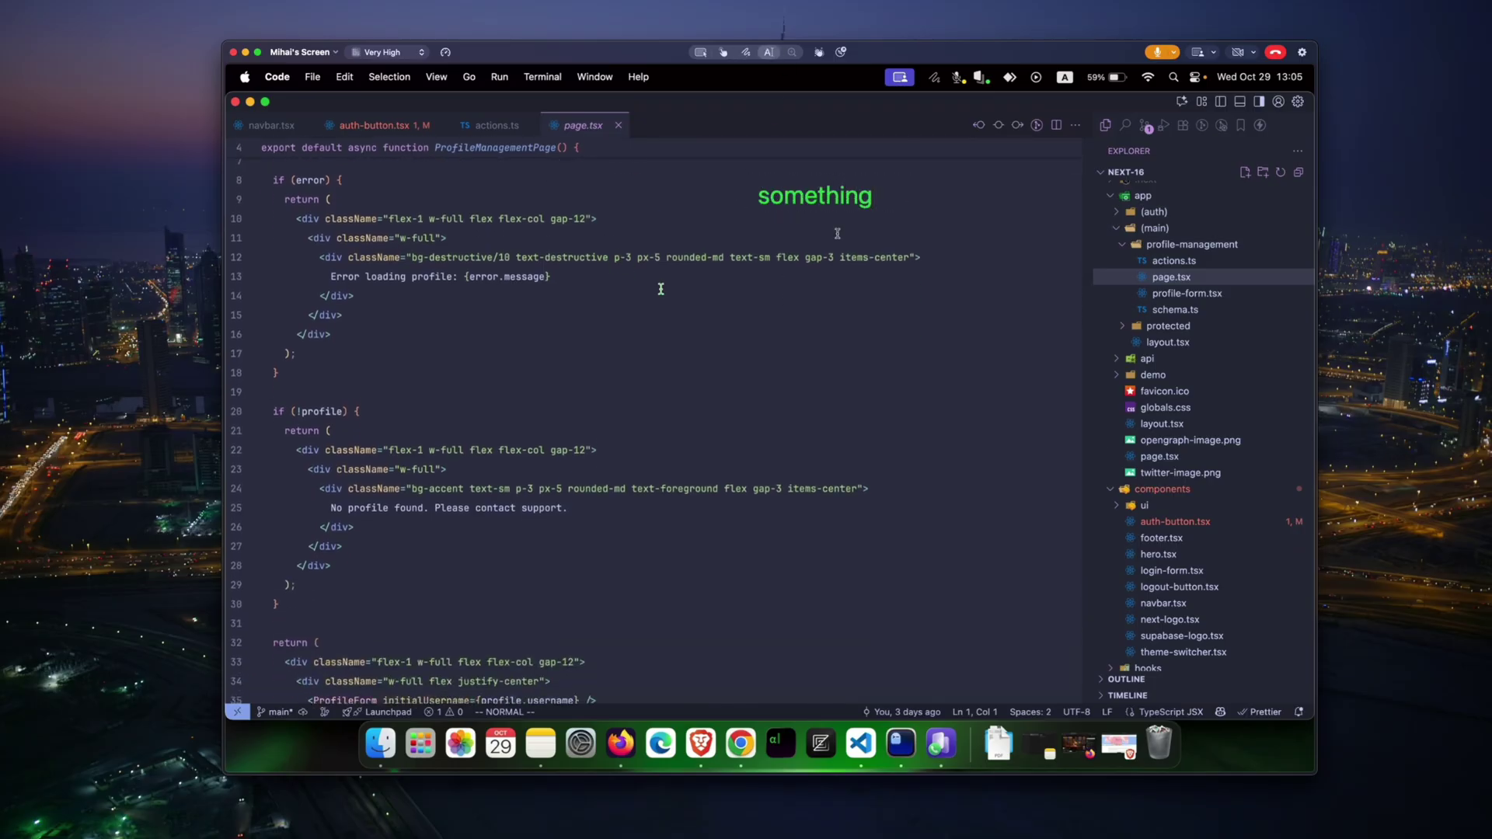
{"action": "scroll", "coordinate": [661, 289], "scroll_direction": "down", "scroll_amount": 1}
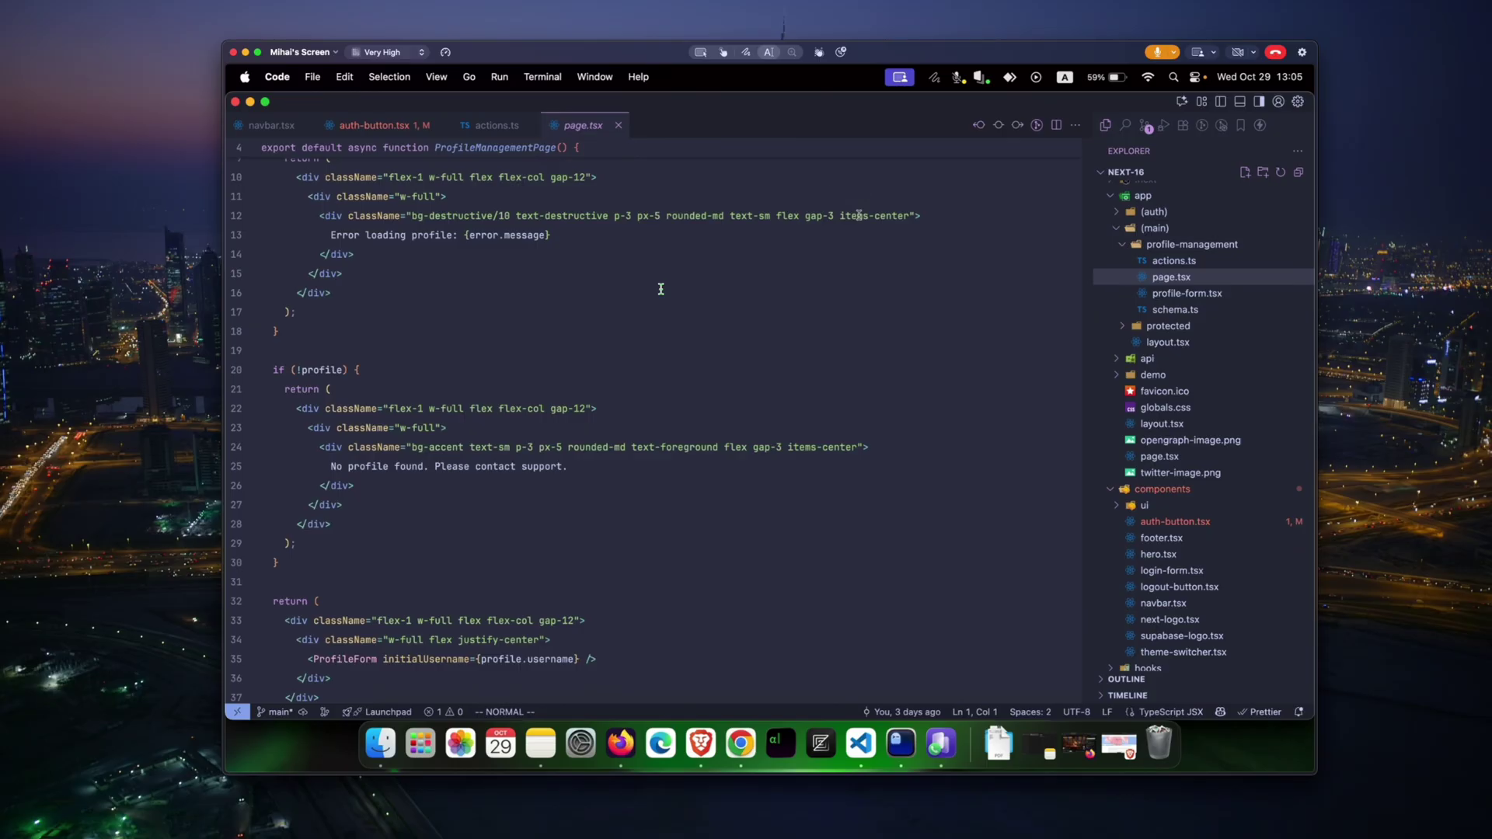
{"action": "scroll", "coordinate": [660, 289], "scroll_direction": "up", "scroll_amount": 5}
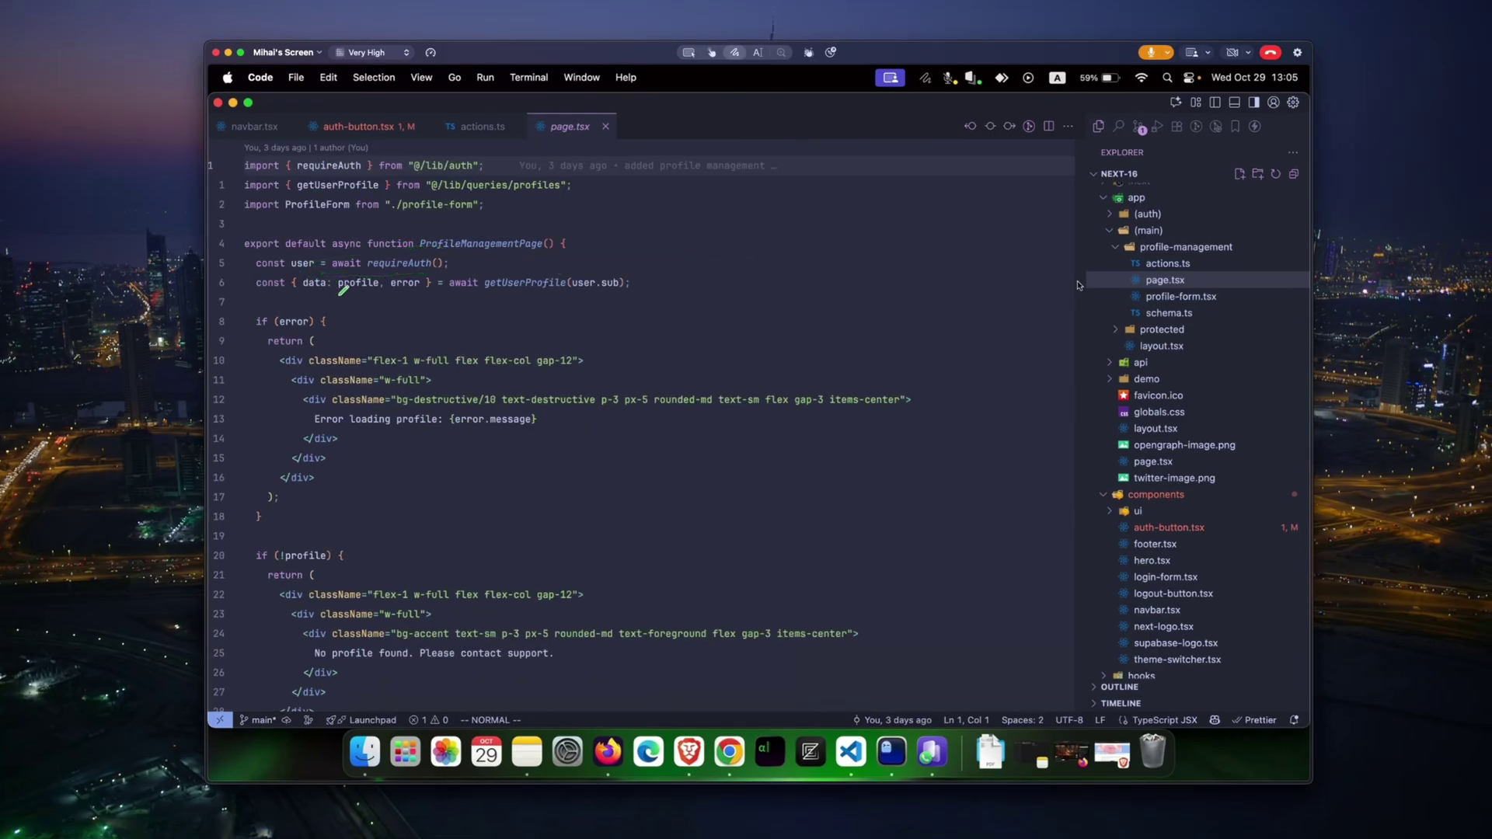
{"action": "scroll", "coordinate": [545, 270], "scroll_direction": "down", "scroll_amount": 5}
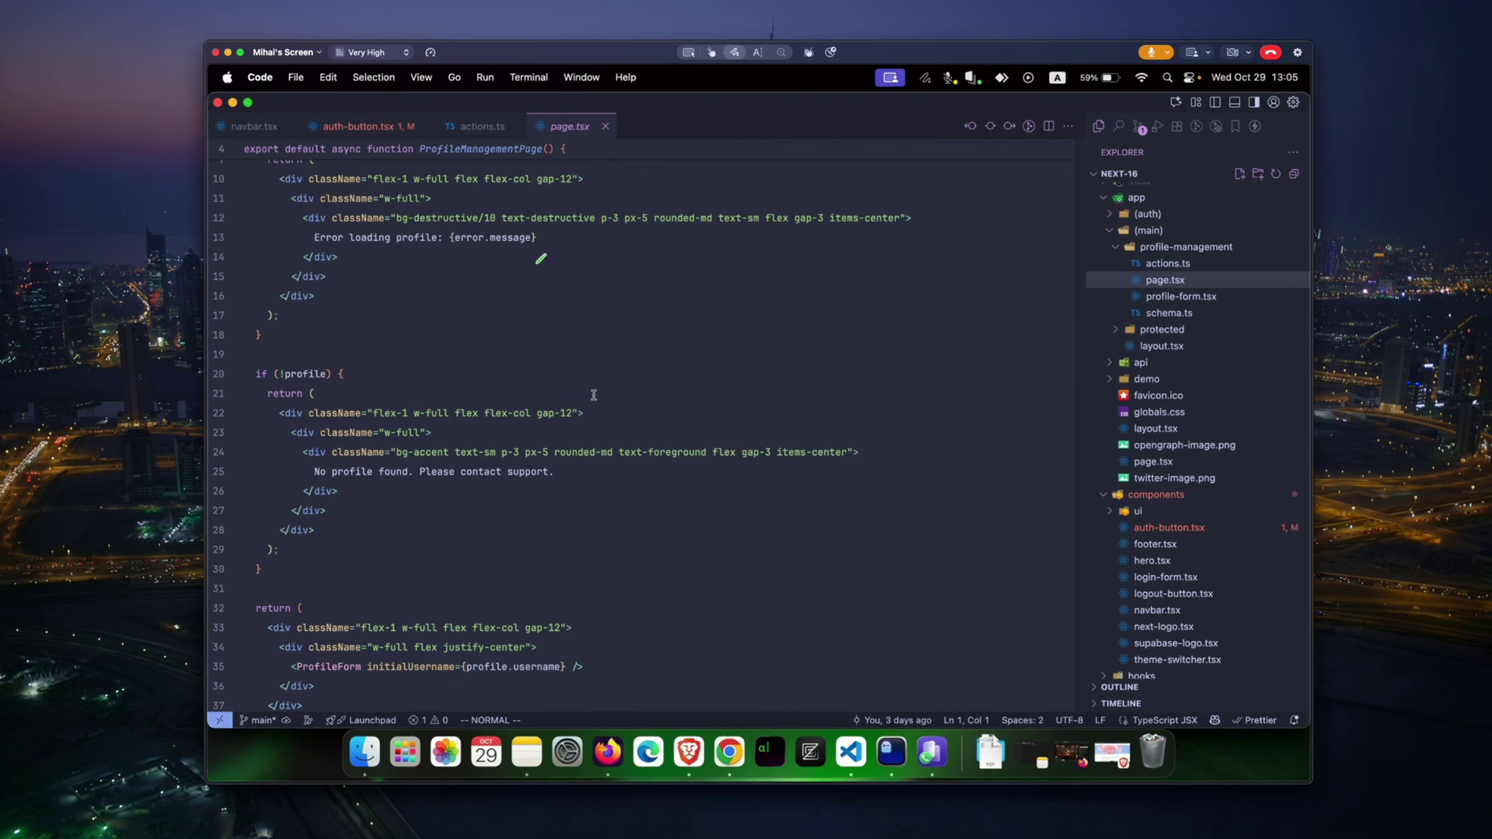
{"action": "left_click", "coordinate": [808, 53]}
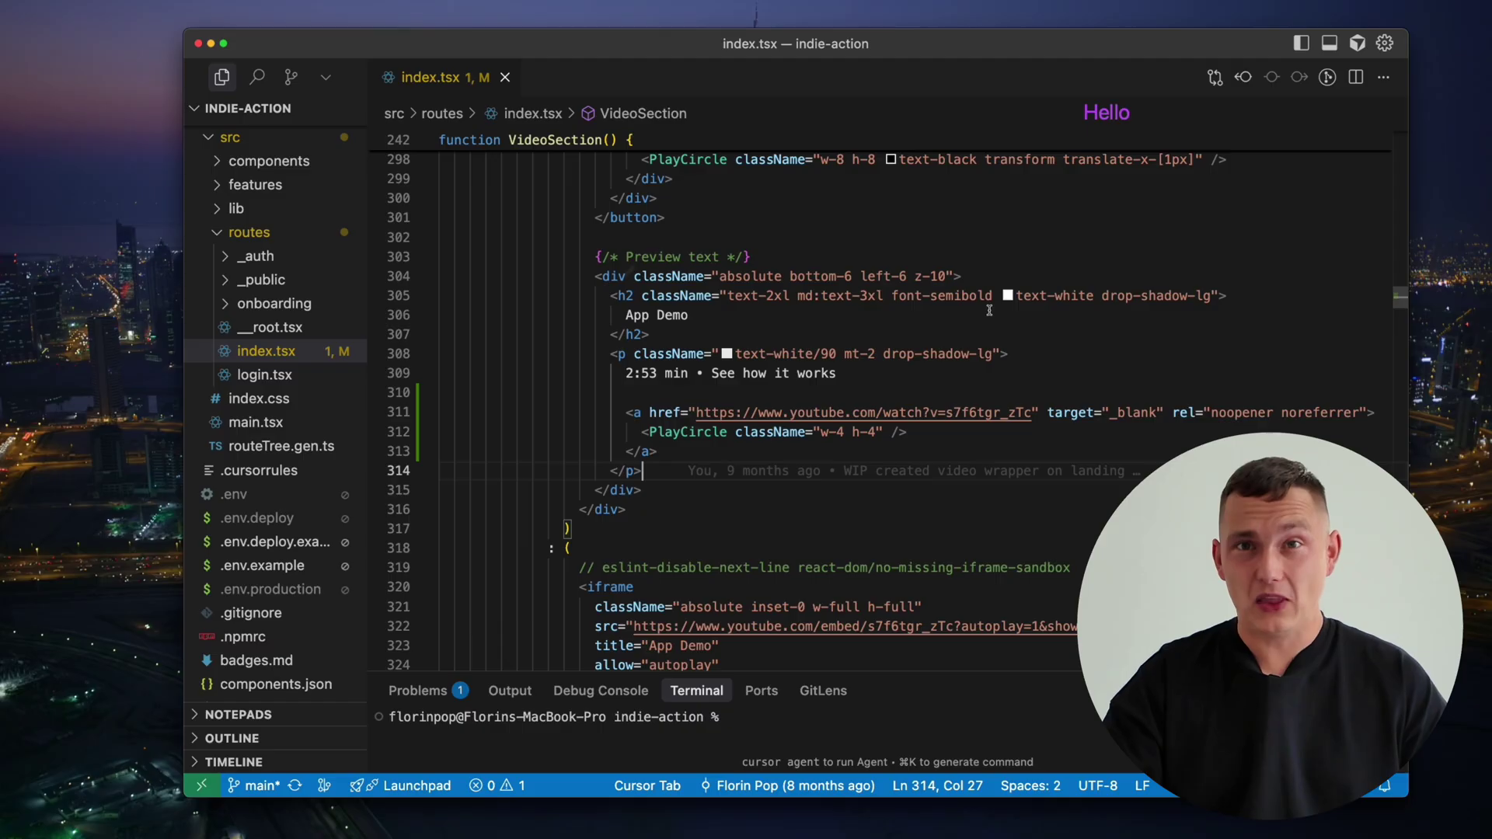
Step: Draw a purple loop around the '2:53 min • See how it works' paragraph, lines 307–309
{"action": "left_click_drag", "start_coordinate": [598, 384], "coordinate": [563, 355]}
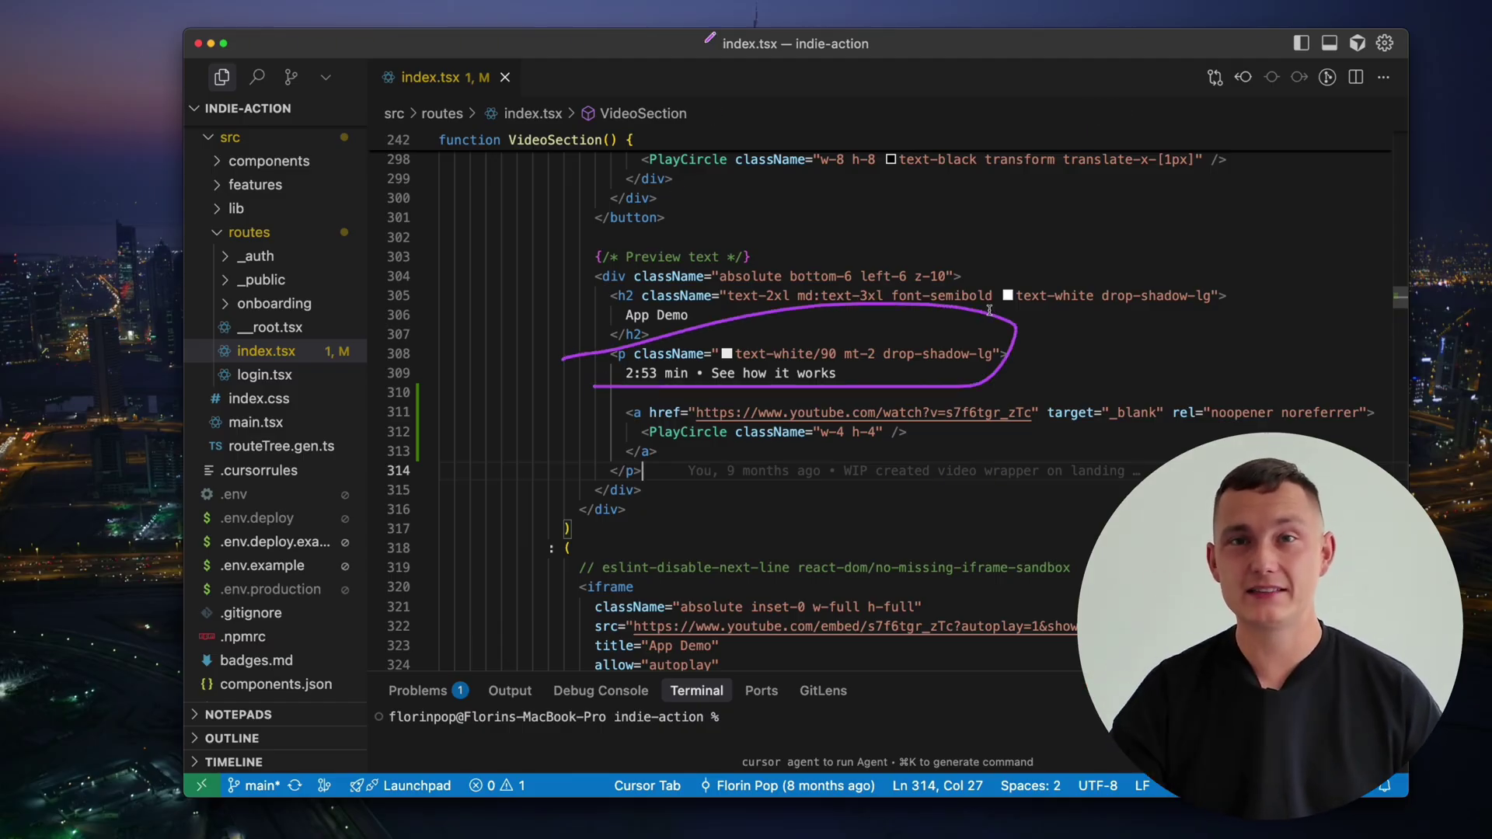